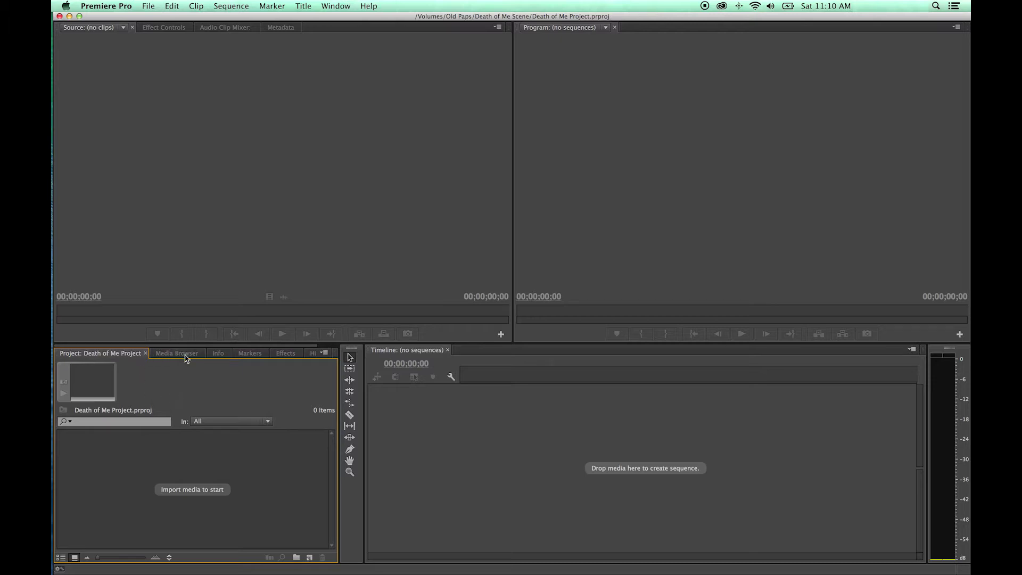
# Cycle the lower-left group through Media Browser and Info, then bring Project back to the front
pyautogui.click(160, 354)
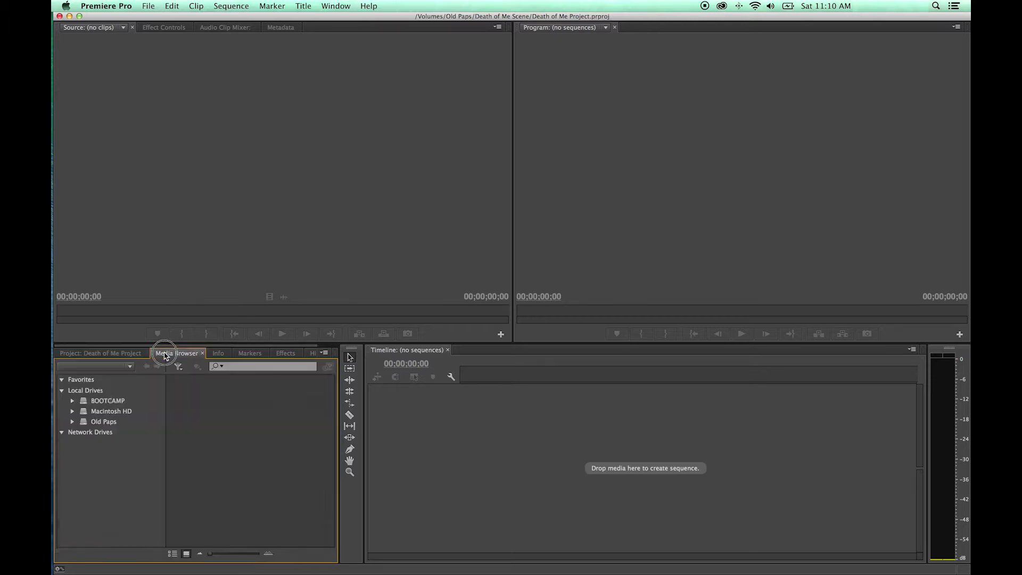
pyautogui.click(216, 356)
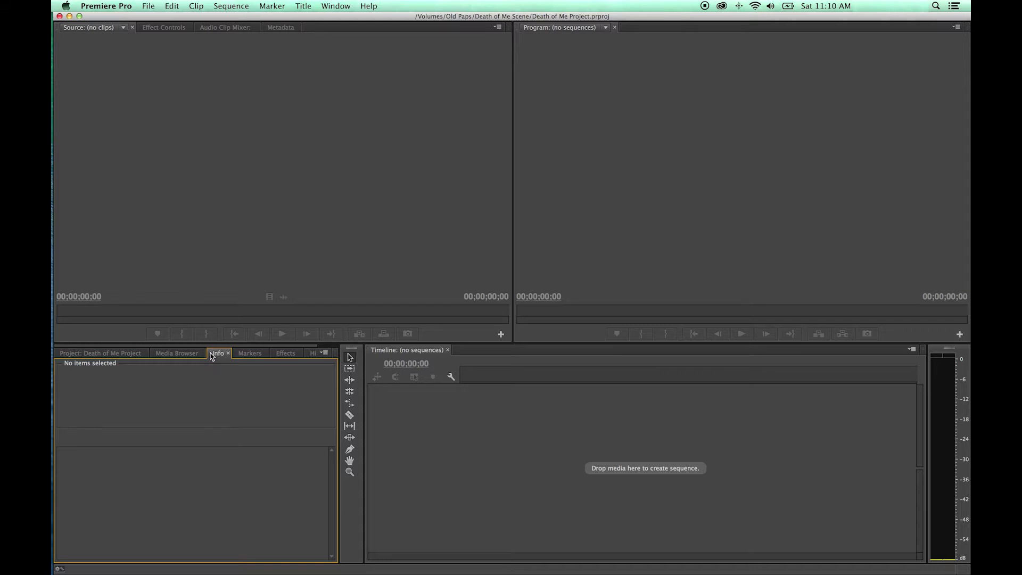
pyautogui.click(144, 354)
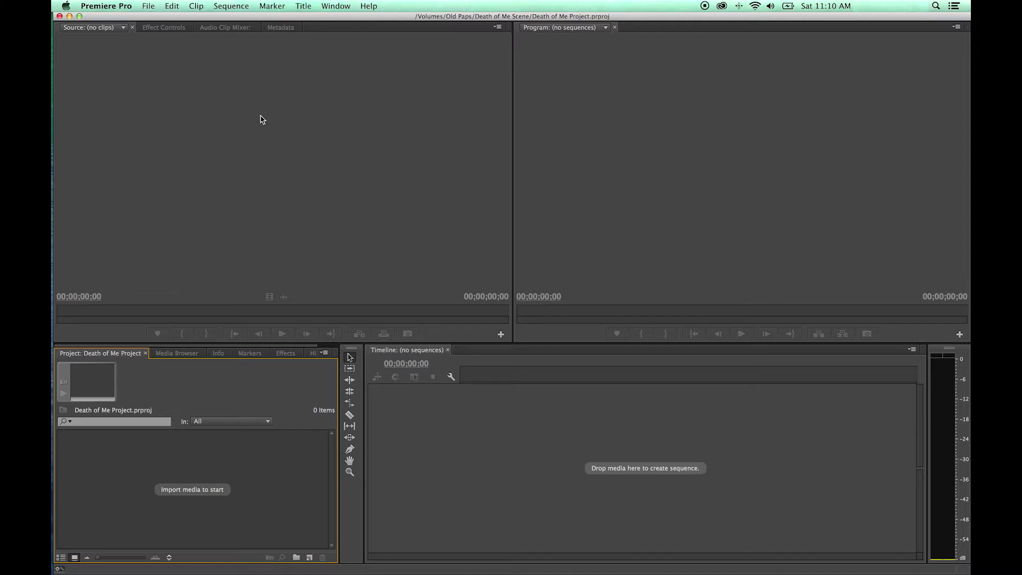
# Switch the upper-left group through Effect Controls and Metadata, leaving Audio Clip Mixer in place of Source
pyautogui.click(154, 28)
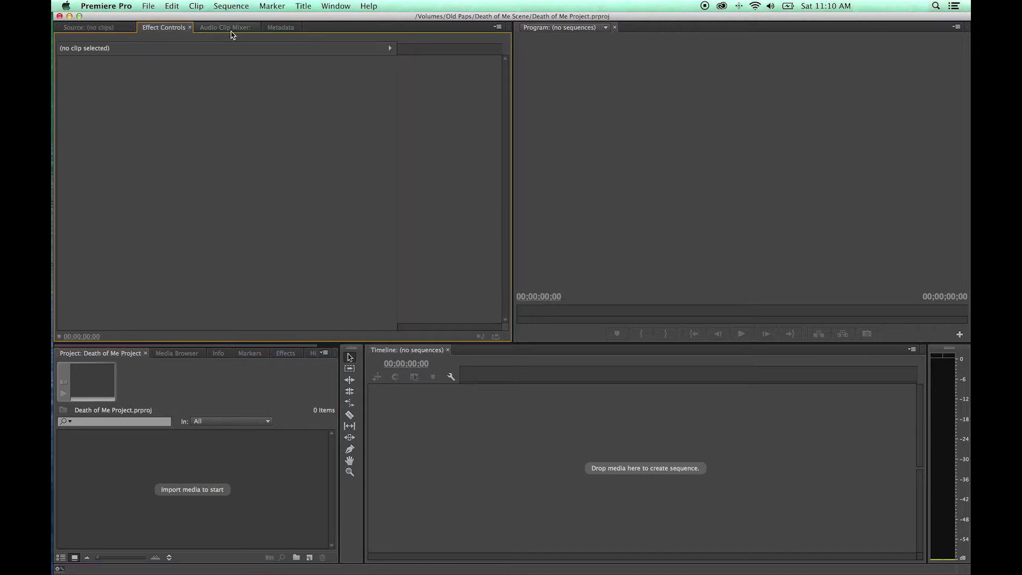
pyautogui.click(229, 31)
pyautogui.click(276, 30)
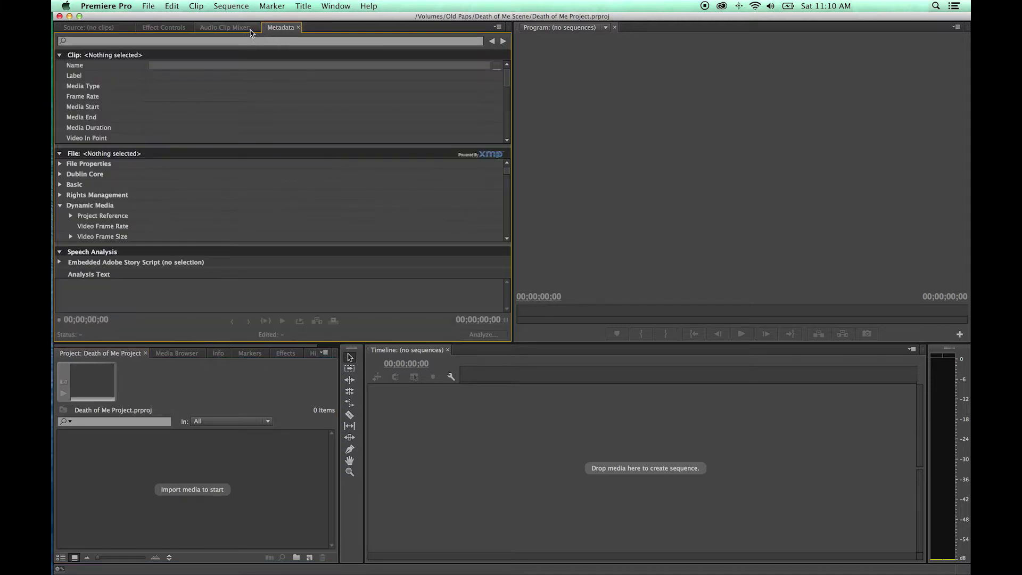
pyautogui.click(235, 29)
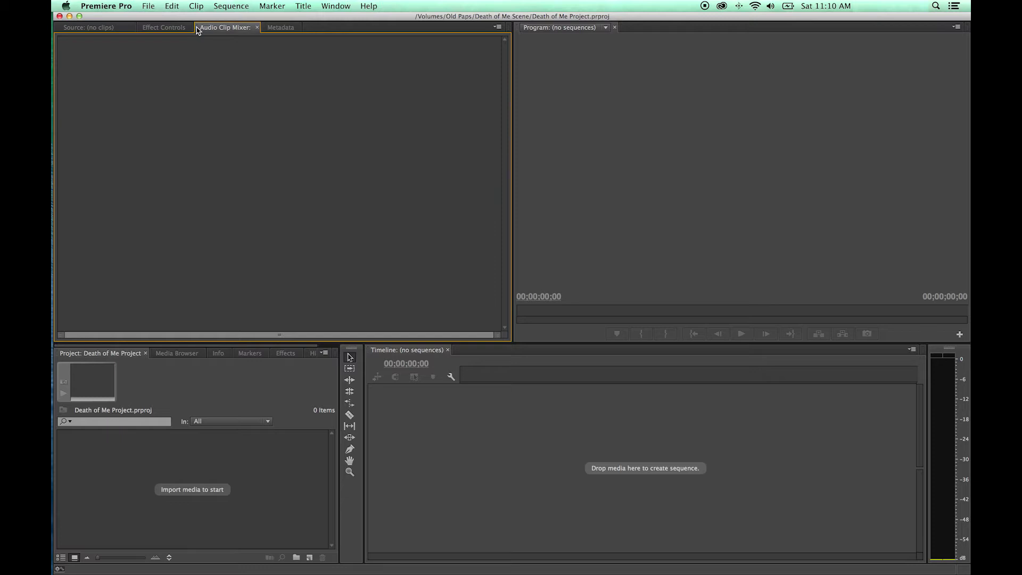
pyautogui.moveTo(197, 28); pyautogui.dragTo(236, 65)
# Dock the Effects panel from the lower-left group into the upper-left panel group
pyautogui.click(285, 354)
pyautogui.moveTo(277, 356); pyautogui.dragTo(268, 166)
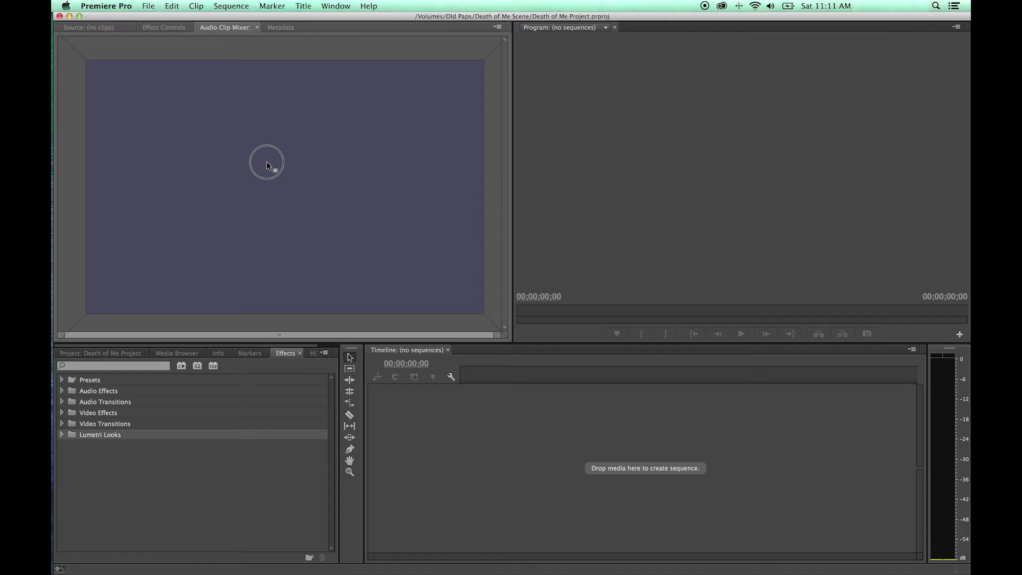
pyautogui.moveTo(267, 166); pyautogui.dragTo(268, 165)
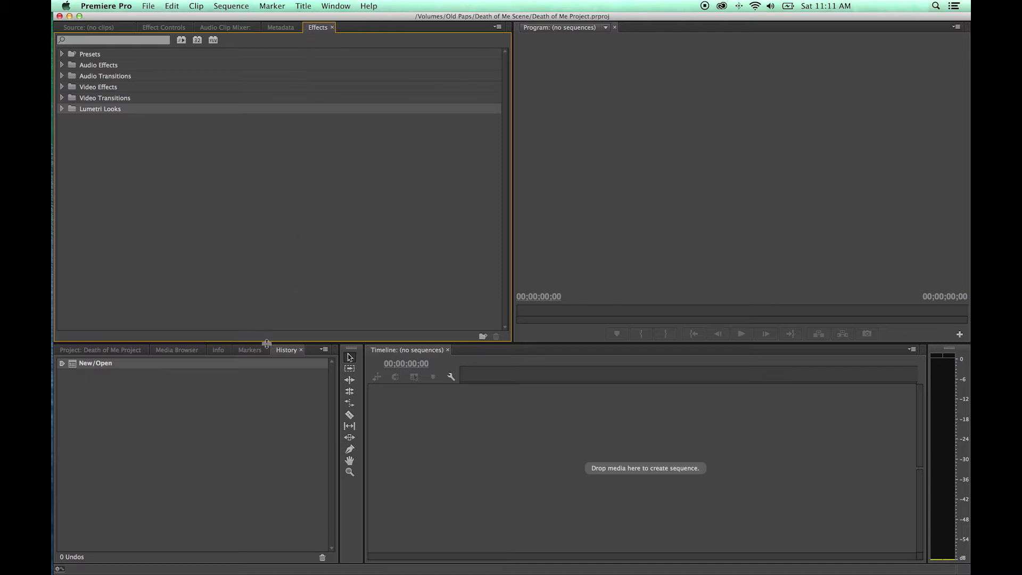
# Move the Effects panel back down and dock it after History in the lower-left group
pyautogui.moveTo(310, 24); pyautogui.dragTo(186, 441)
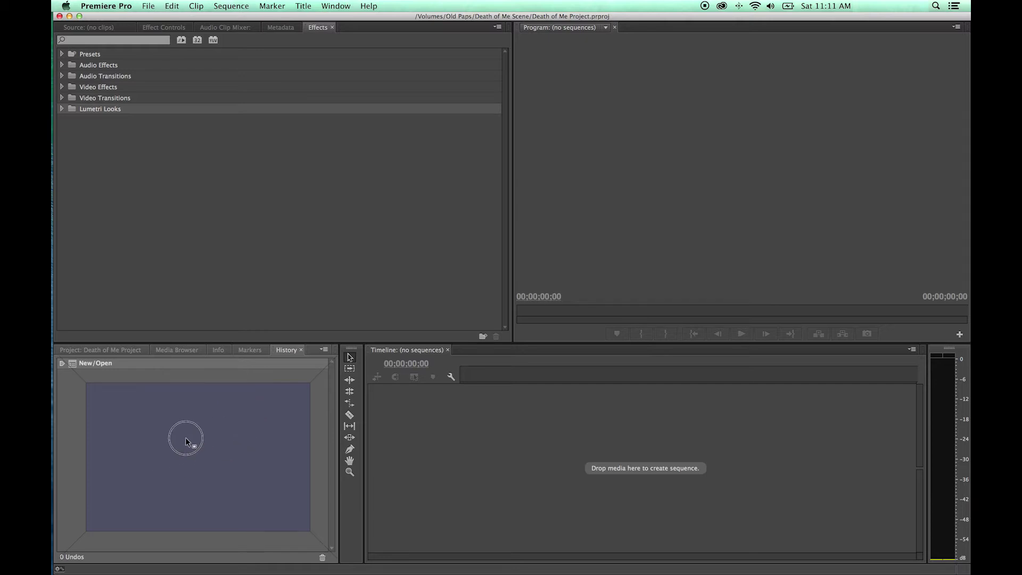
pyautogui.moveTo(186, 441); pyautogui.dragTo(197, 441)
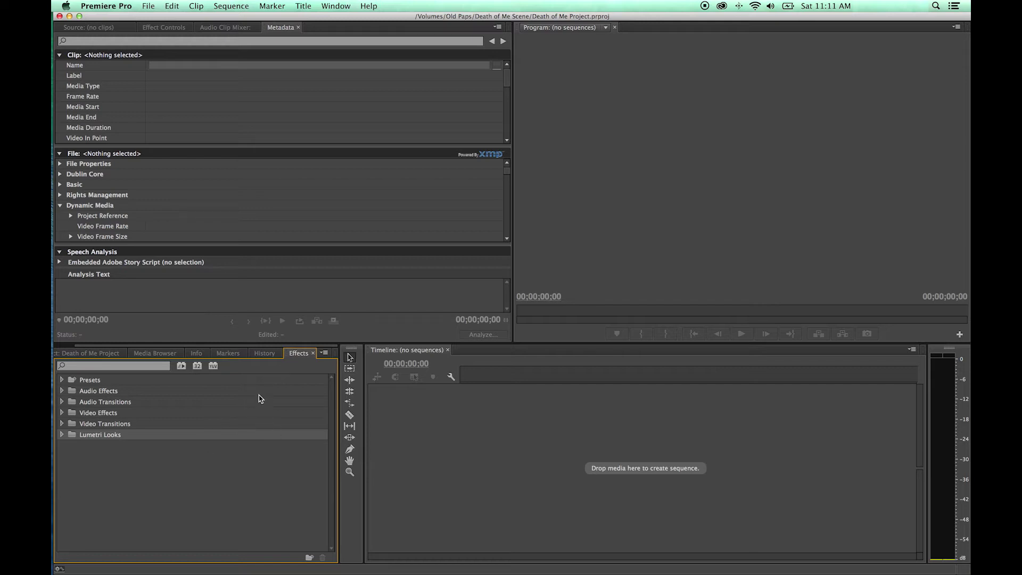
pyautogui.moveTo(202, 345)
pyautogui.mouseDown()
pyautogui.moveTo(164, 349)
pyautogui.moveTo(207, 354)
pyautogui.mouseUp()
# Reorder the lower-left tabs so Effects sits between Media Browser and Info, with Media Browser showing
pyautogui.moveTo(299, 356)
pyautogui.mouseDown()
pyautogui.moveTo(222, 354)
pyautogui.moveTo(293, 357)
pyautogui.mouseUp()
pyautogui.moveTo(300, 358); pyautogui.dragTo(147, 355)
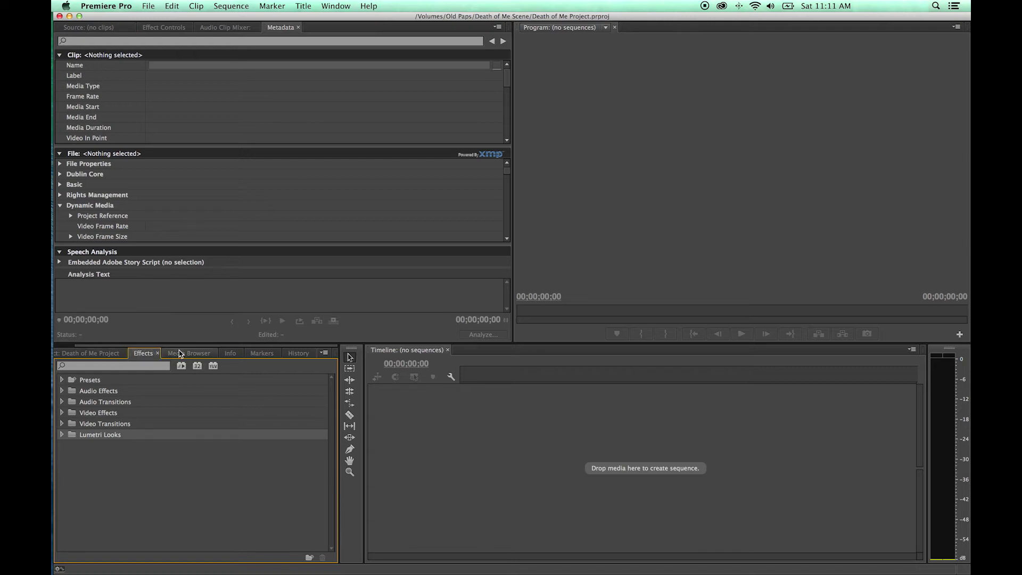
pyautogui.click(207, 346)
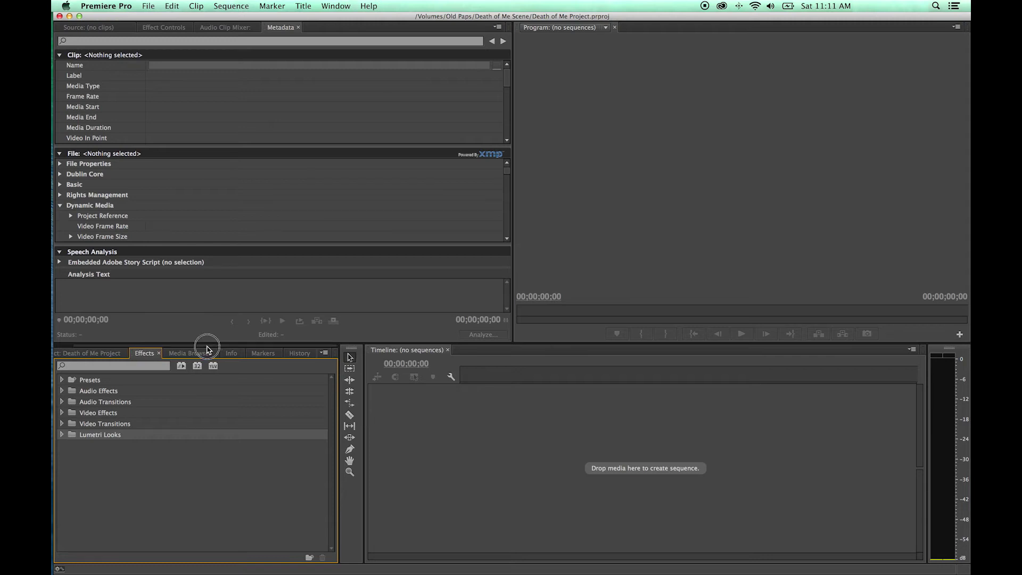
pyautogui.moveTo(208, 349); pyautogui.dragTo(166, 349)
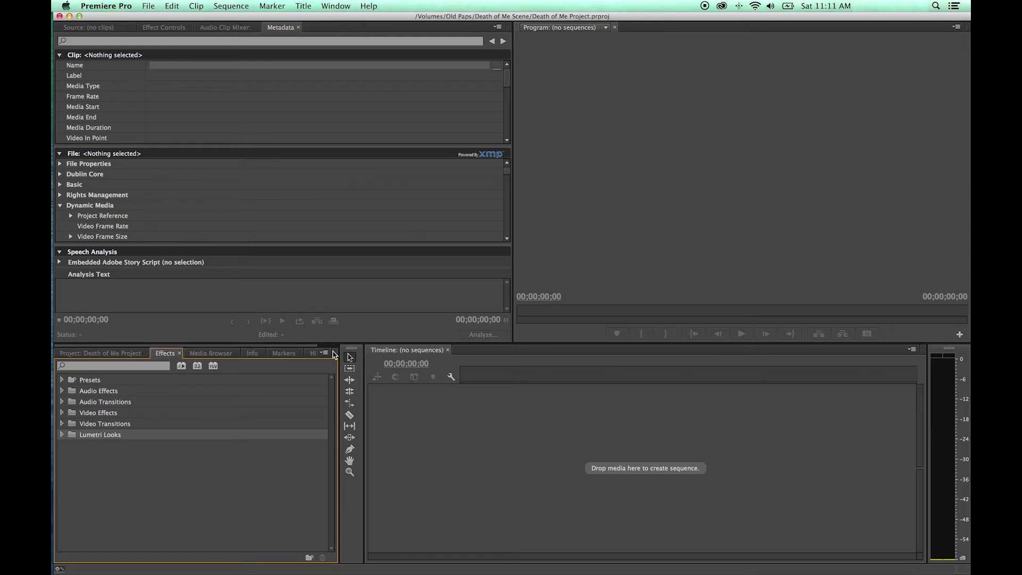
pyautogui.moveTo(222, 347); pyautogui.dragTo(190, 353)
pyautogui.moveTo(213, 357); pyautogui.dragTo(139, 355)
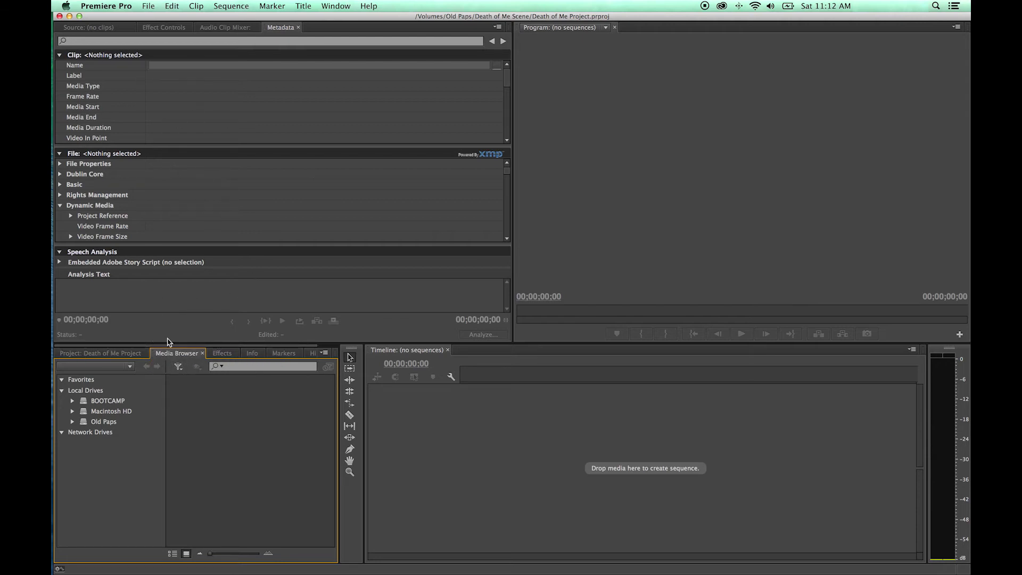
pyautogui.click(153, 357)
# Move the Media Browser from the lower-left group into the upper-left panel's tab row
pyautogui.moveTo(154, 357); pyautogui.dragTo(268, 182)
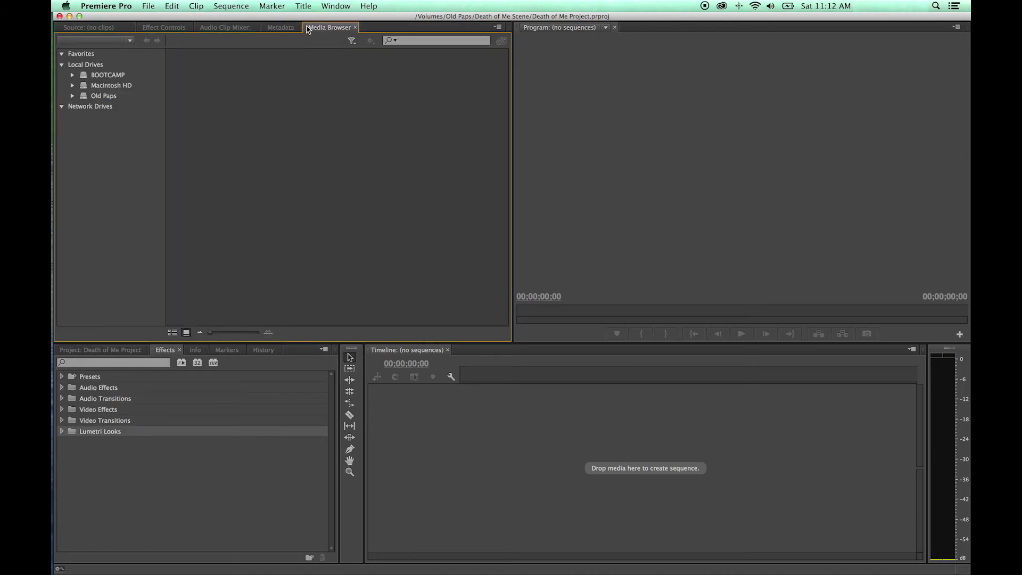
pyautogui.moveTo(308, 29); pyautogui.dragTo(262, 54)
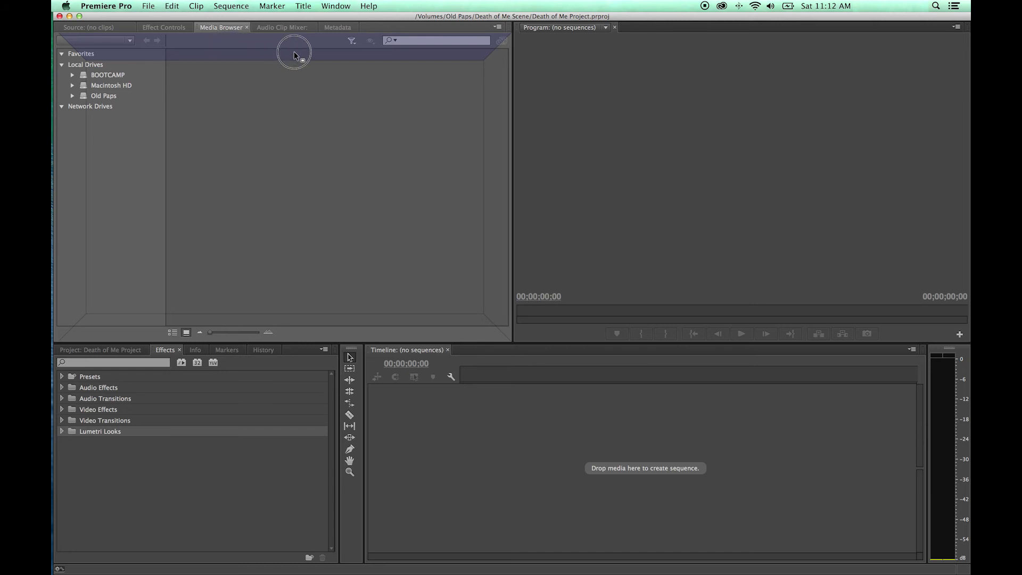
# Dock the Media Browser above, below, beside and left of Audio Clip Mixer, then into its group
pyautogui.moveTo(294, 51); pyautogui.dragTo(294, 51)
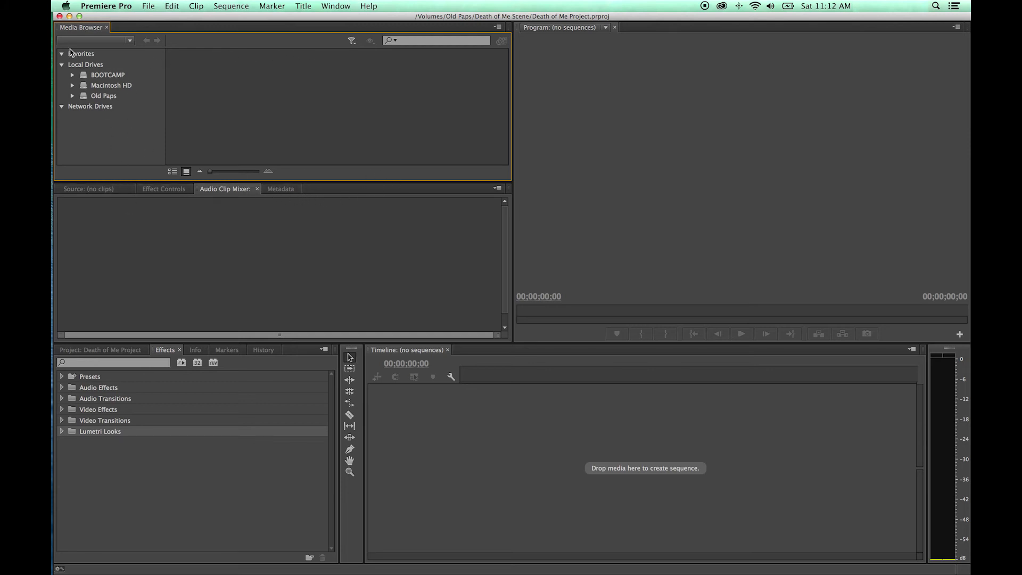
pyautogui.moveTo(58, 30); pyautogui.dragTo(224, 322)
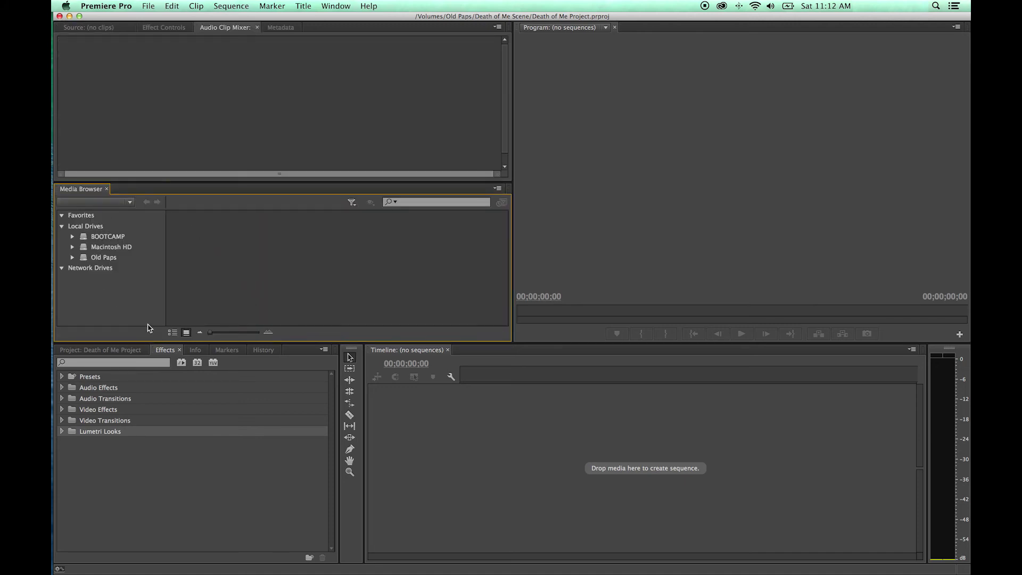
pyautogui.moveTo(63, 190); pyautogui.dragTo(495, 138)
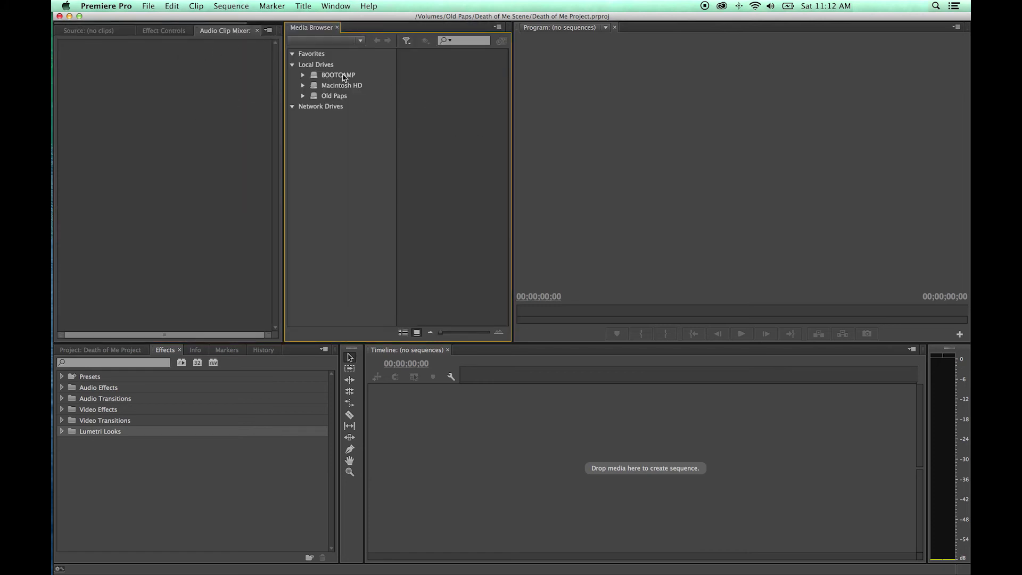
pyautogui.moveTo(288, 29); pyautogui.dragTo(68, 119)
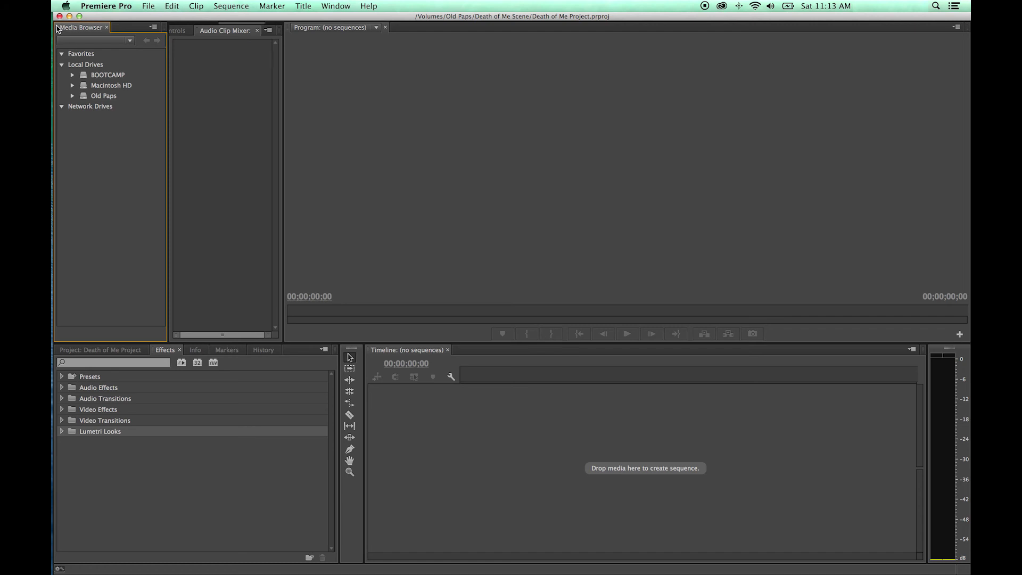
pyautogui.moveTo(63, 28); pyautogui.dragTo(201, 150)
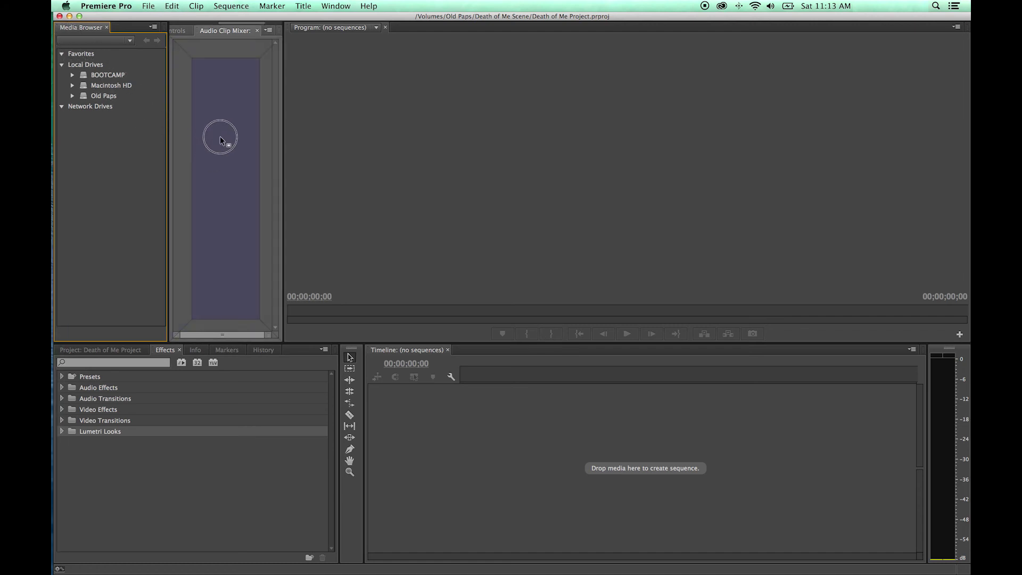
pyautogui.moveTo(223, 157); pyautogui.dragTo(228, 151)
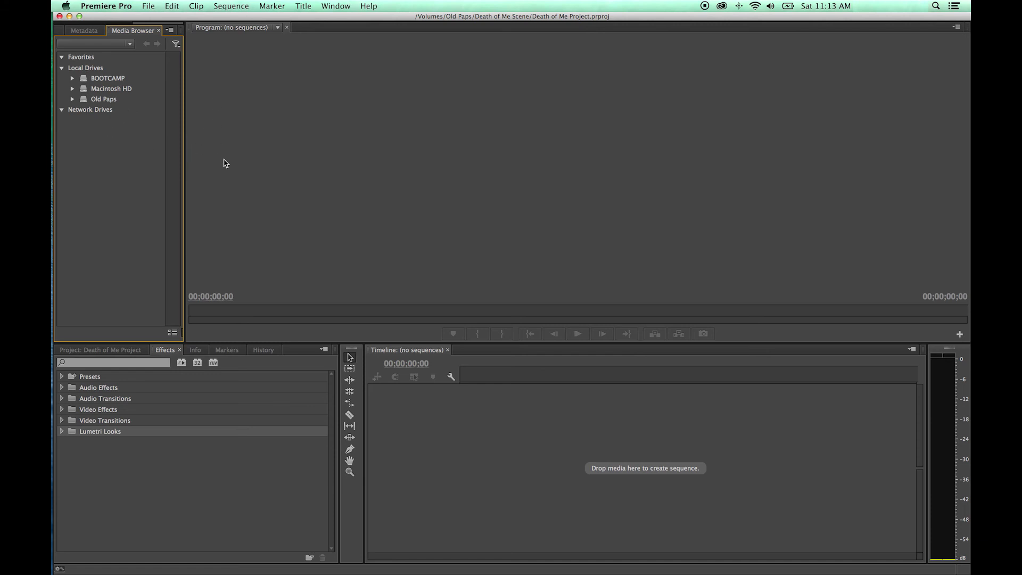
# Widen the Media Browser group, dock Media Browser into the Effects group, and heighten the lower panels
pyautogui.moveTo(185, 146); pyautogui.dragTo(410, 149)
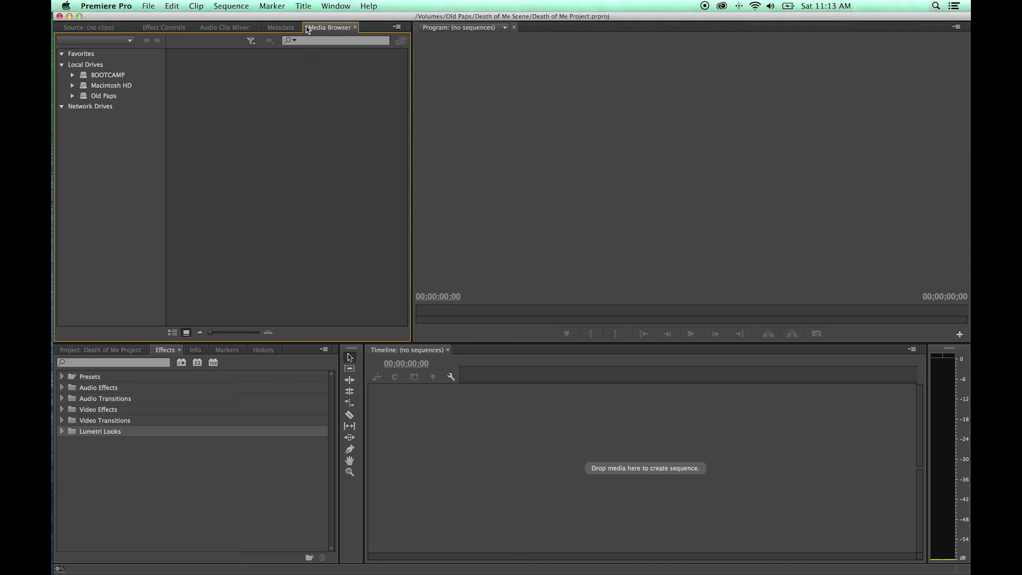
pyautogui.moveTo(308, 29); pyautogui.dragTo(192, 363)
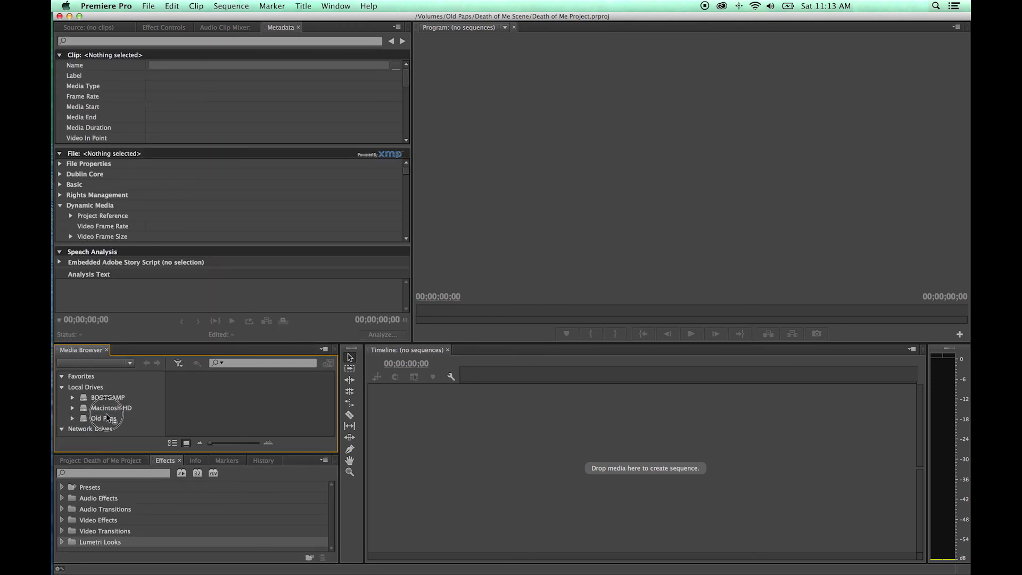
pyautogui.moveTo(107, 413); pyautogui.dragTo(174, 506)
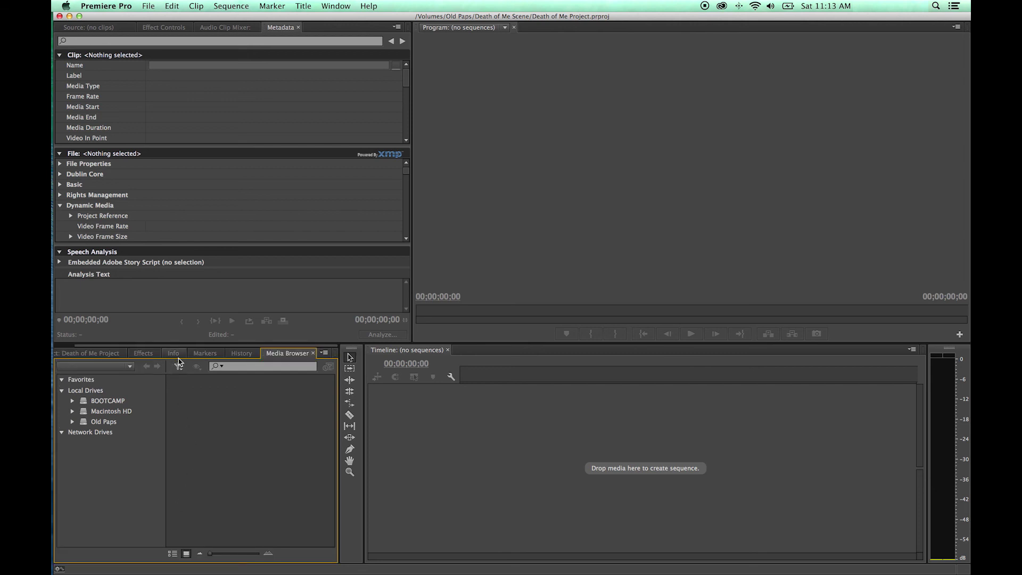
pyautogui.moveTo(181, 344); pyautogui.dragTo(182, 299)
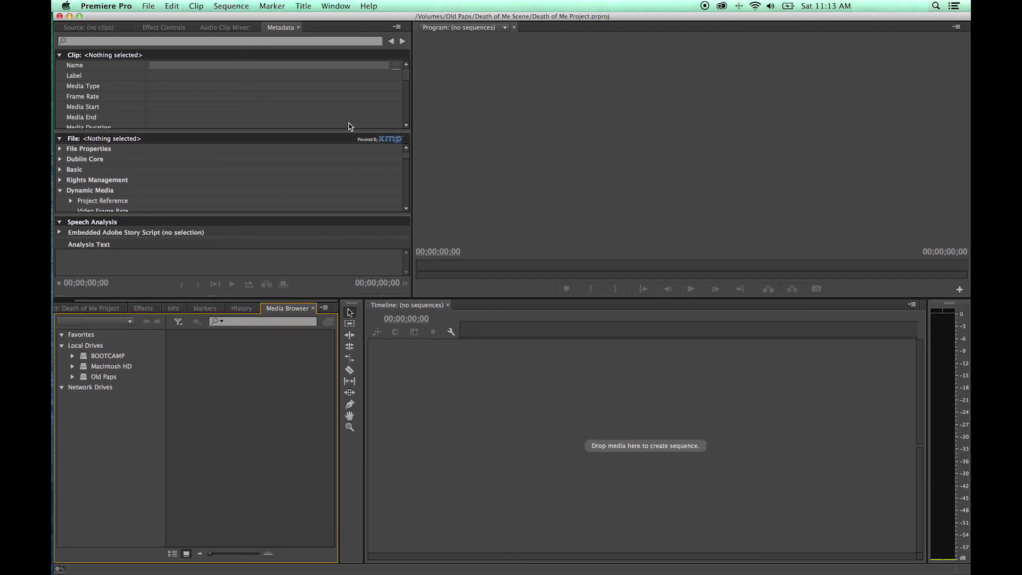
# Reset the current Editing workspace to its original layout and confirm with Yes
pyautogui.click(339, 6)
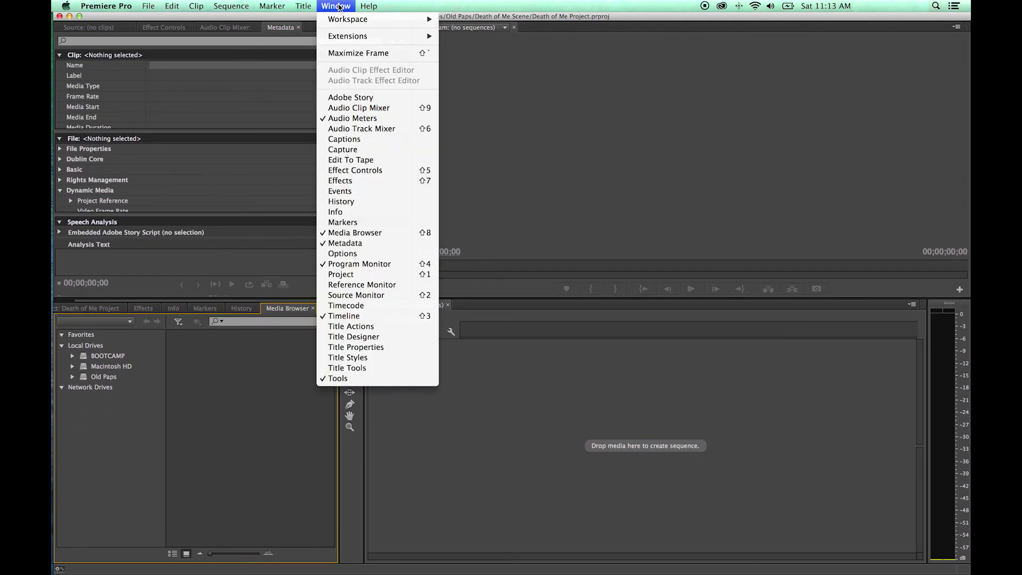
pyautogui.moveTo(345, 21)
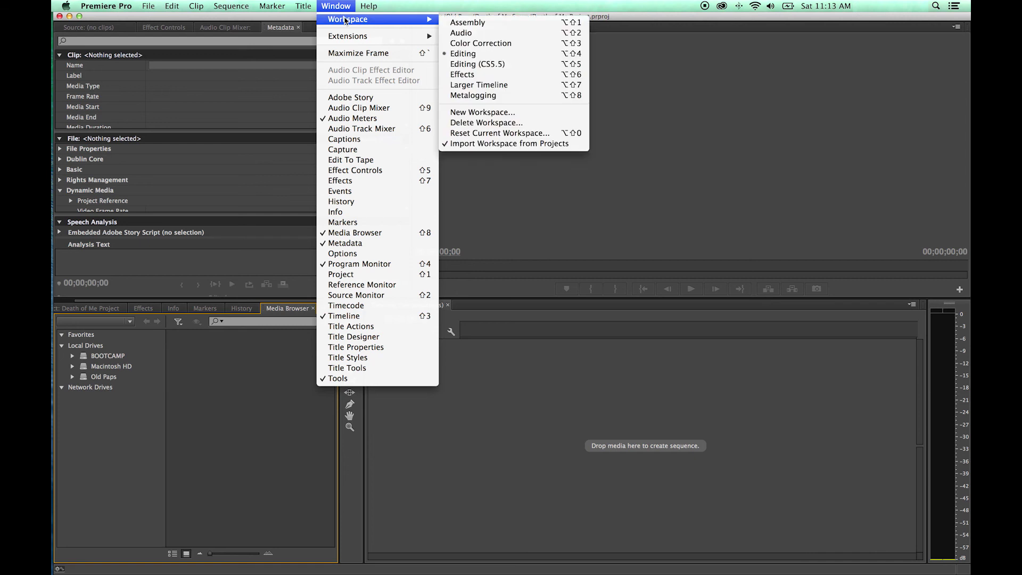
pyautogui.click(504, 135)
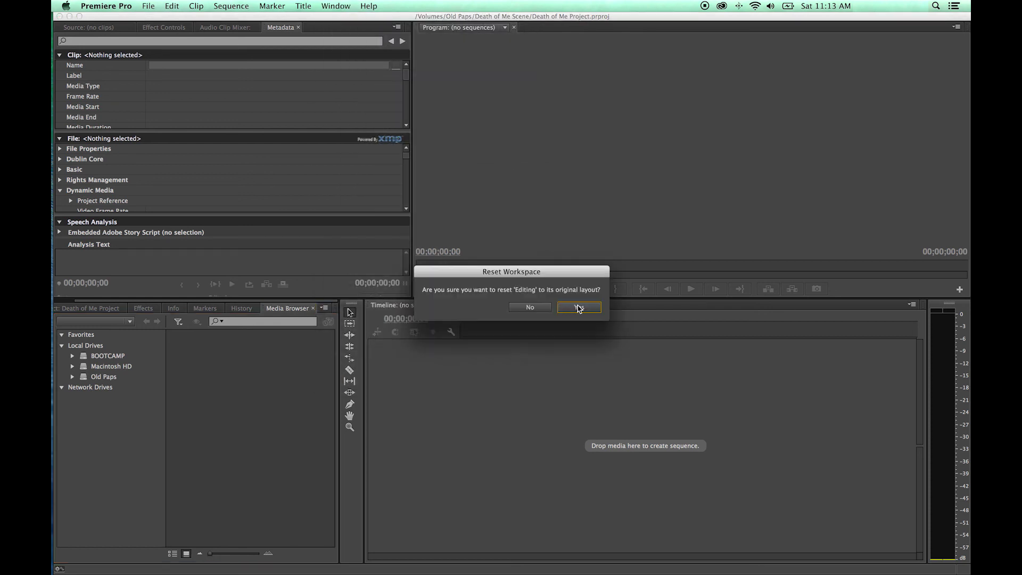
pyautogui.click(579, 308)
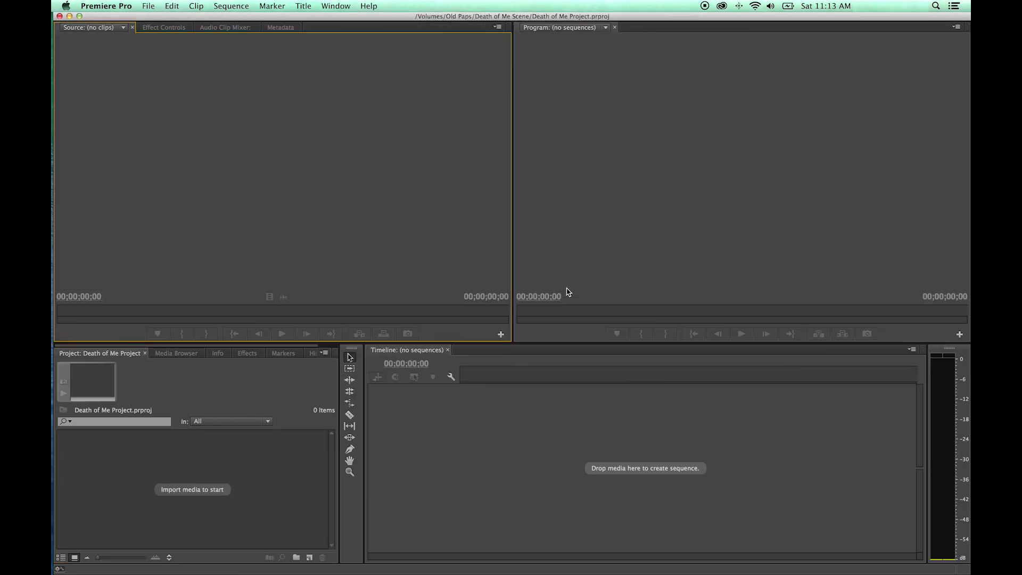